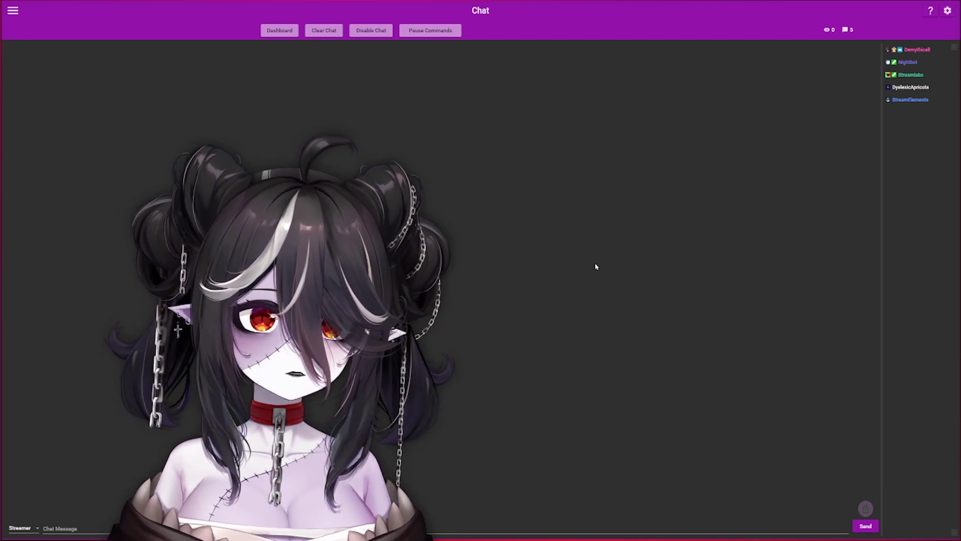
Briefly check Settings, then go to Accounts to see the signed-in Twitch streamer account
left_click(948, 11)
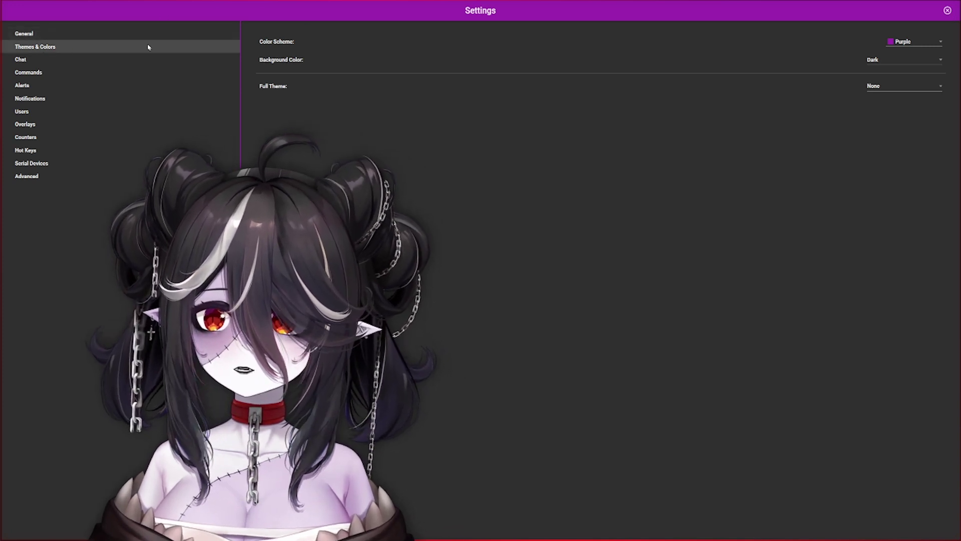
key("Escape")
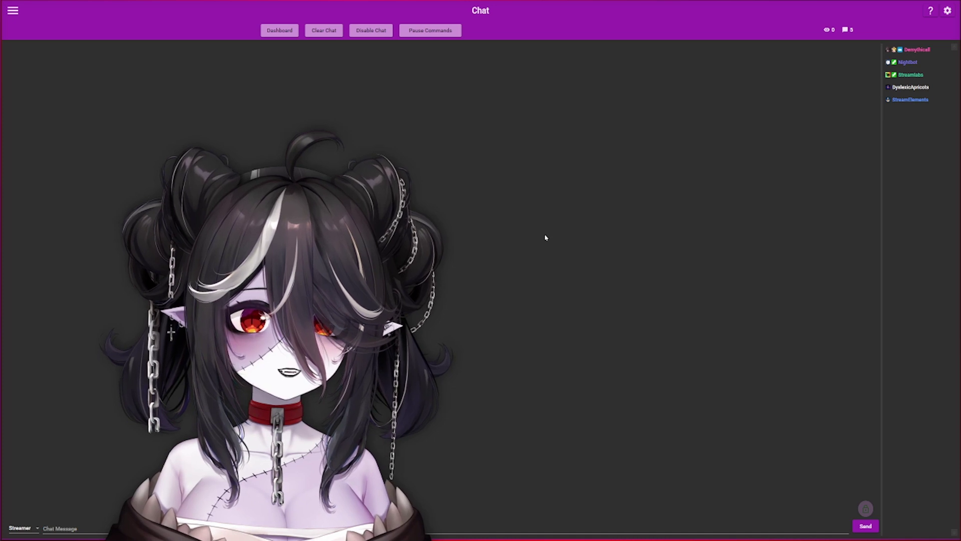
left_click(7, 12)
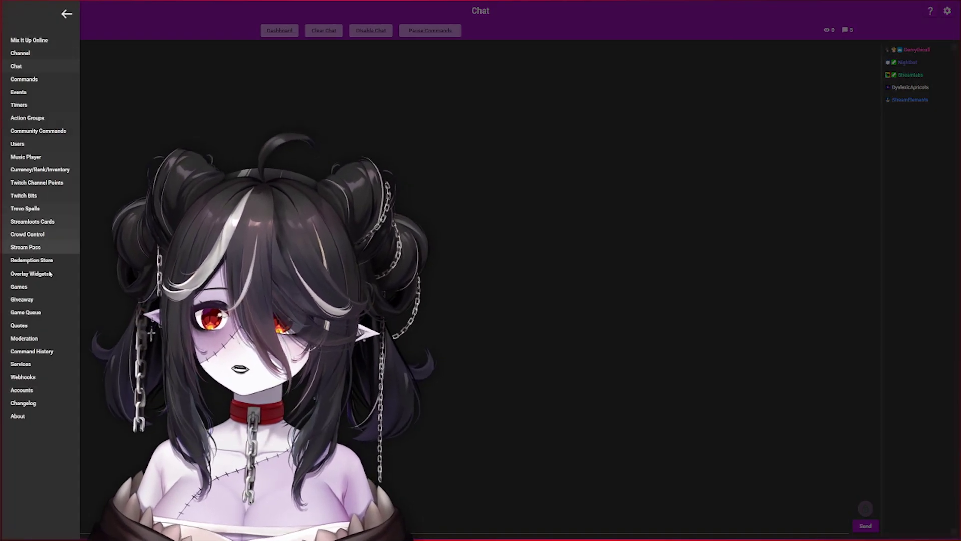
left_click(21, 390)
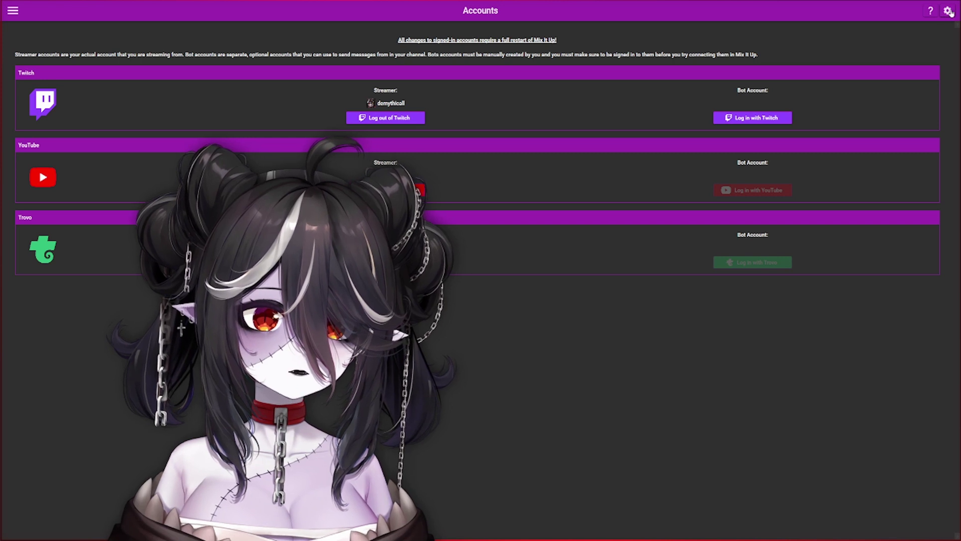
Review the General settings (Twitch platform, OBS Studio software) and return to the Chat page
left_click(948, 11)
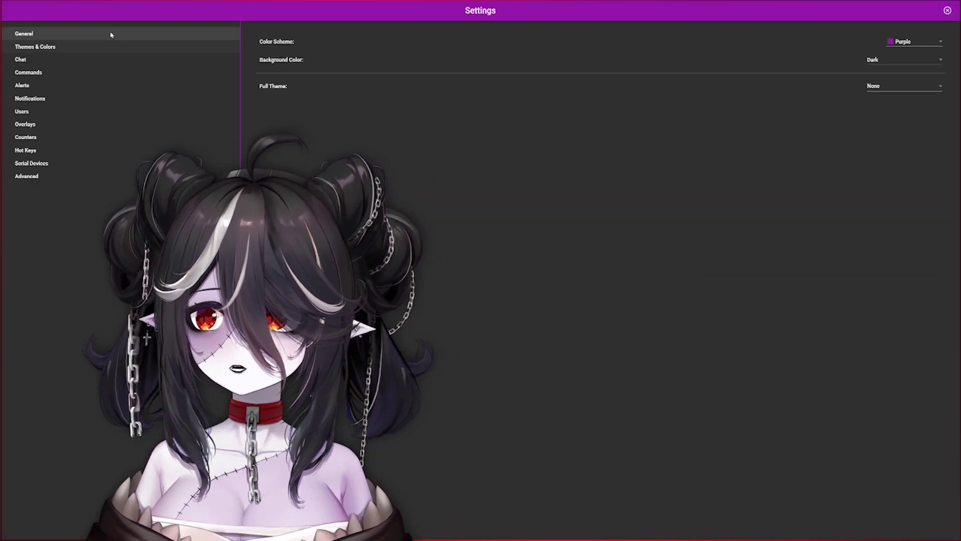
left_click(108, 37)
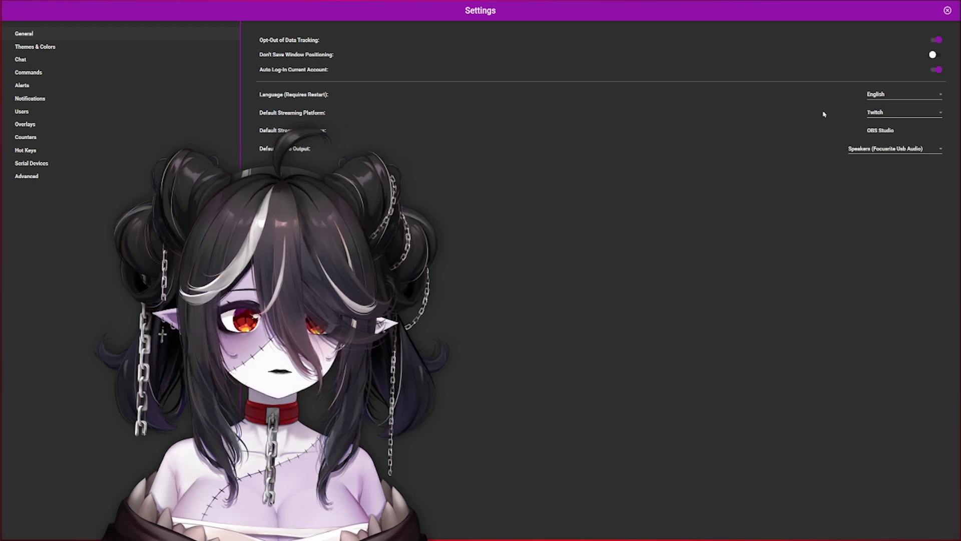
key("Escape")
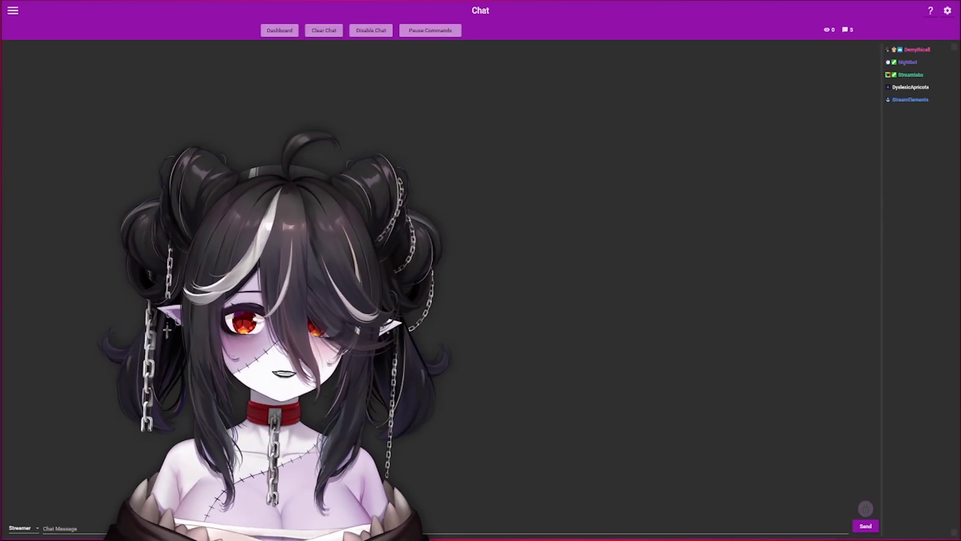
Go to the Events page and expand the Twitch category to reveal Twitch Channel Raided
left_click(13, 11)
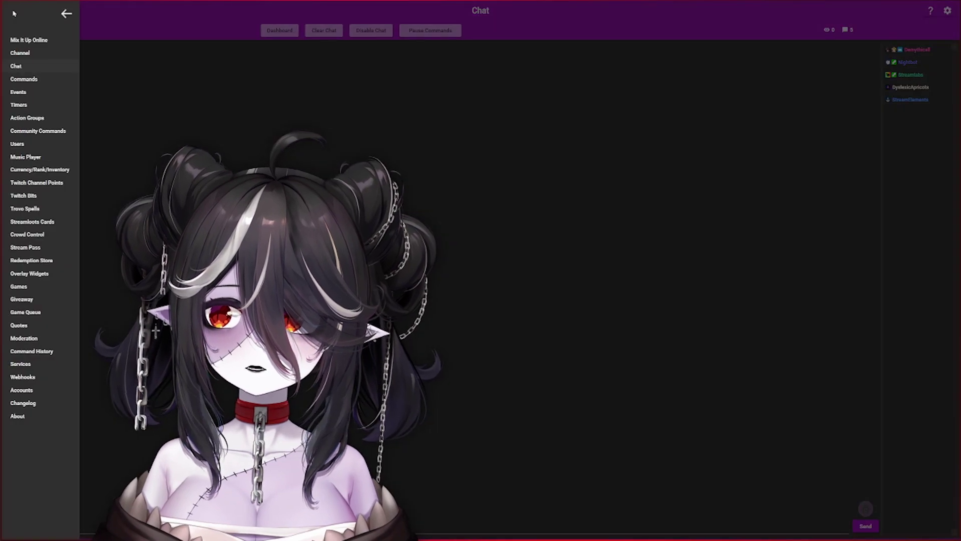
left_click(20, 92)
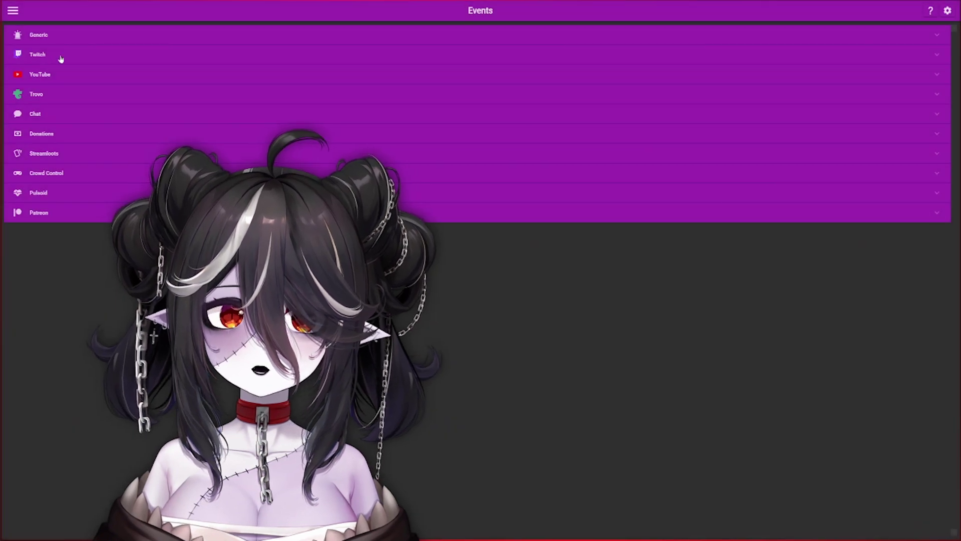
left_click(42, 58)
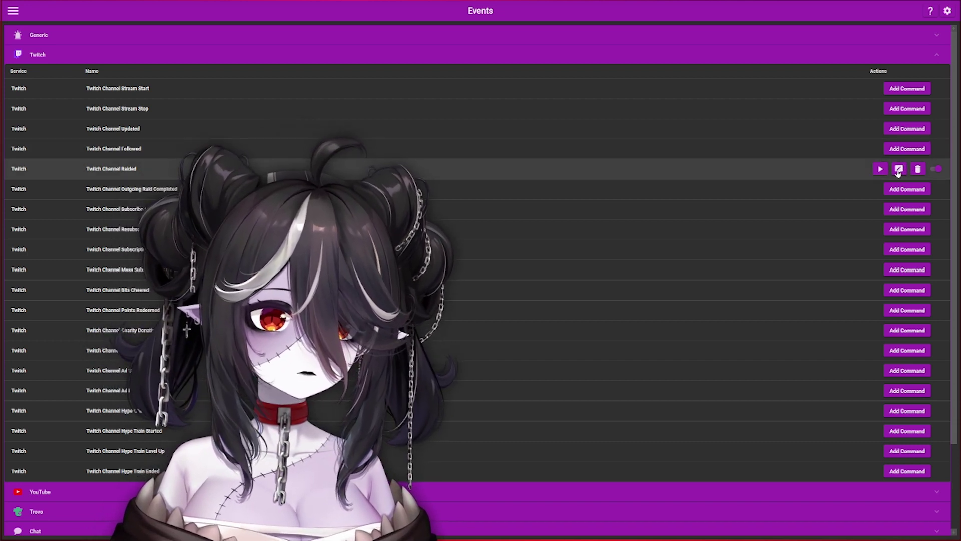
Edit the Twitch Channel Raided command, add an Overlay (Images & Videos) action and expand it
left_click(900, 170)
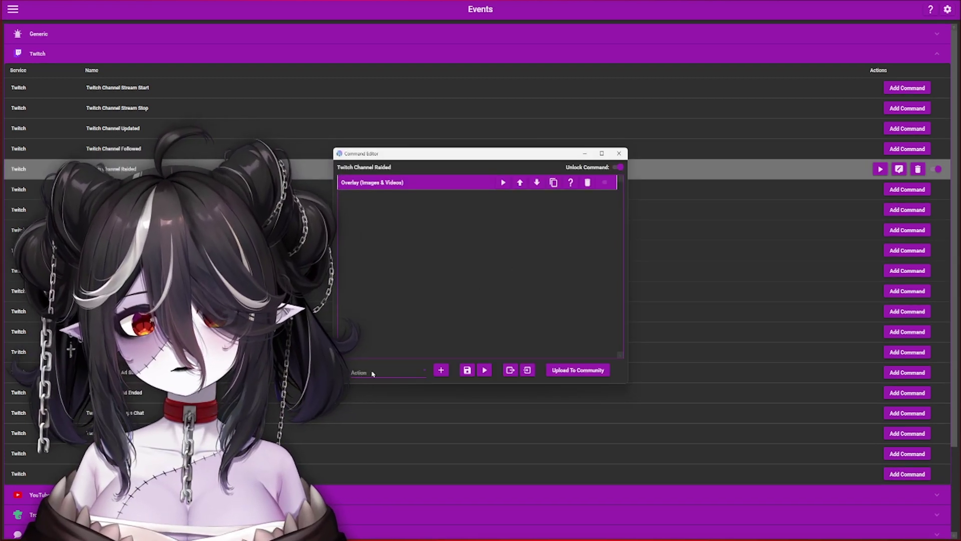
left_click(372, 374)
scroll(438, 245, "down", 2)
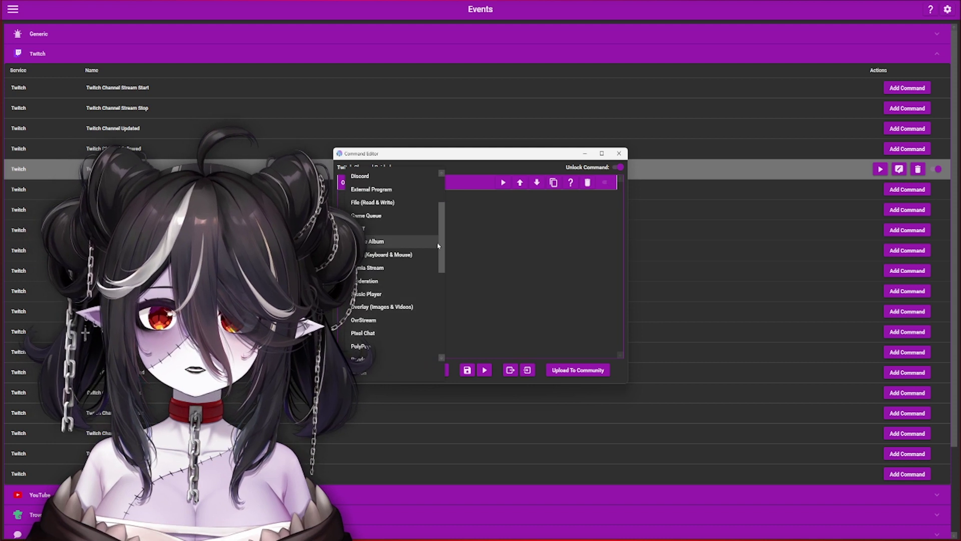
scroll(438, 246, "up", 2)
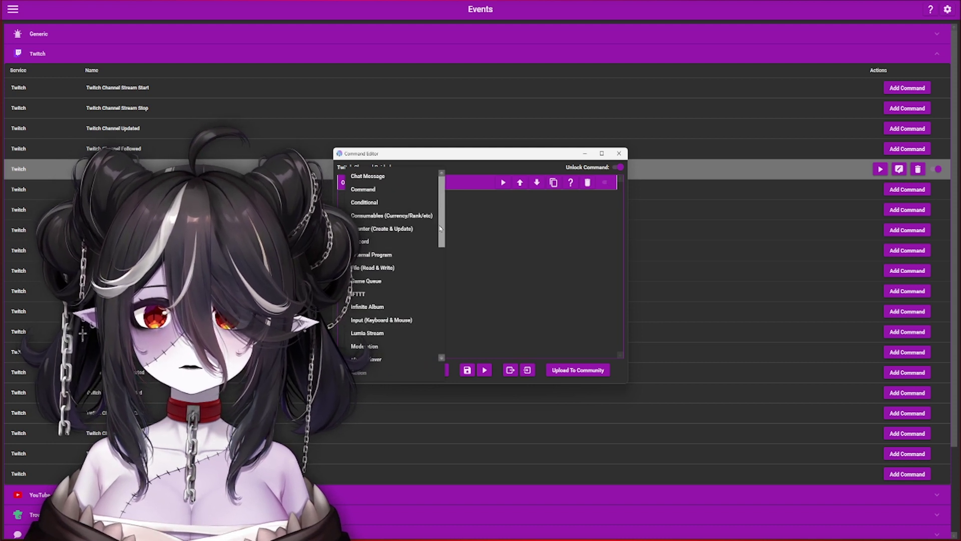
scroll(440, 229, "down", 3)
left_click(400, 306)
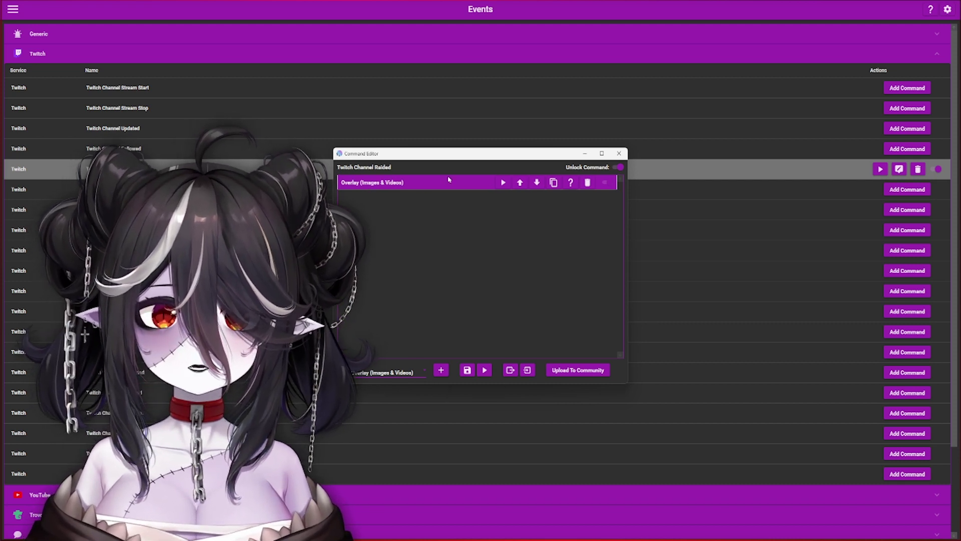
left_click(442, 183)
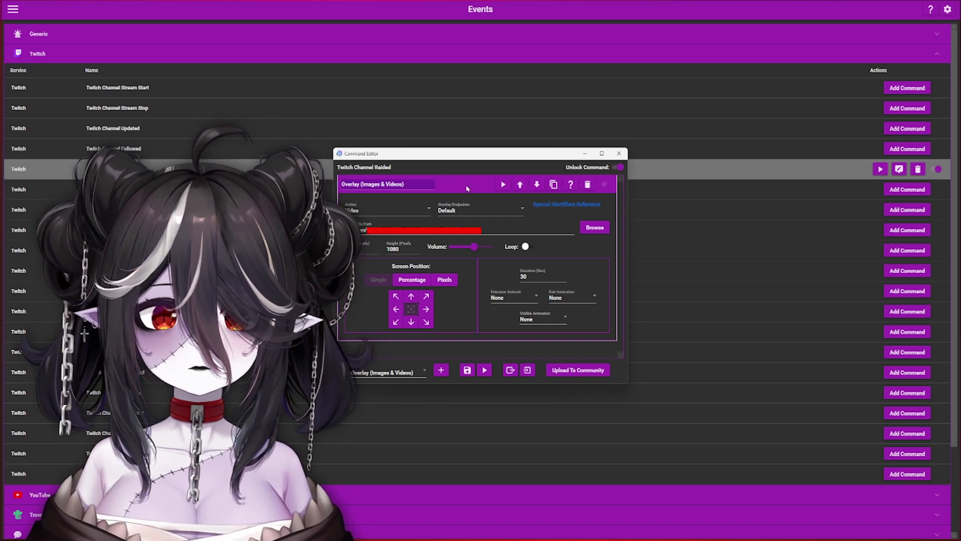
Keep Video as the overlay type, set Screen Position to Simple, and review entrance animations
left_click(423, 209)
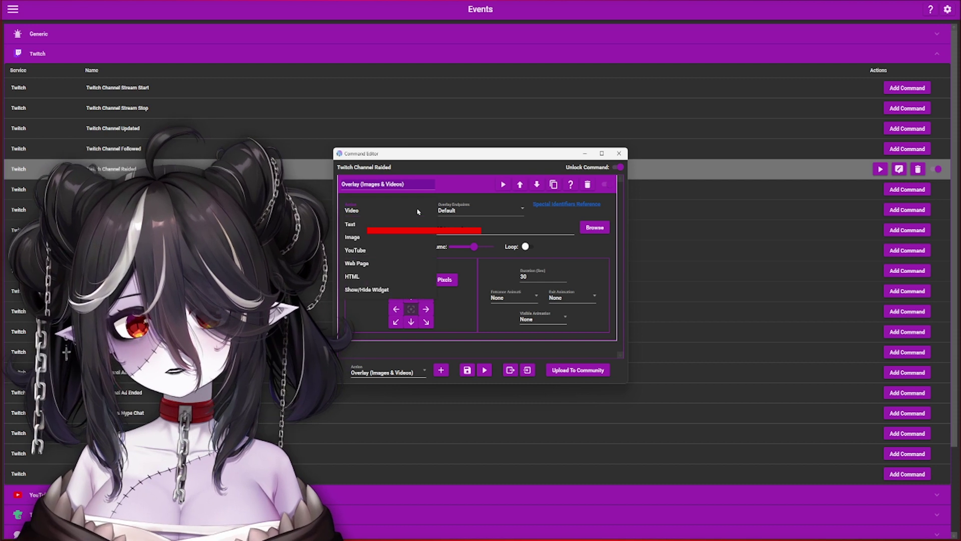
left_click(417, 211)
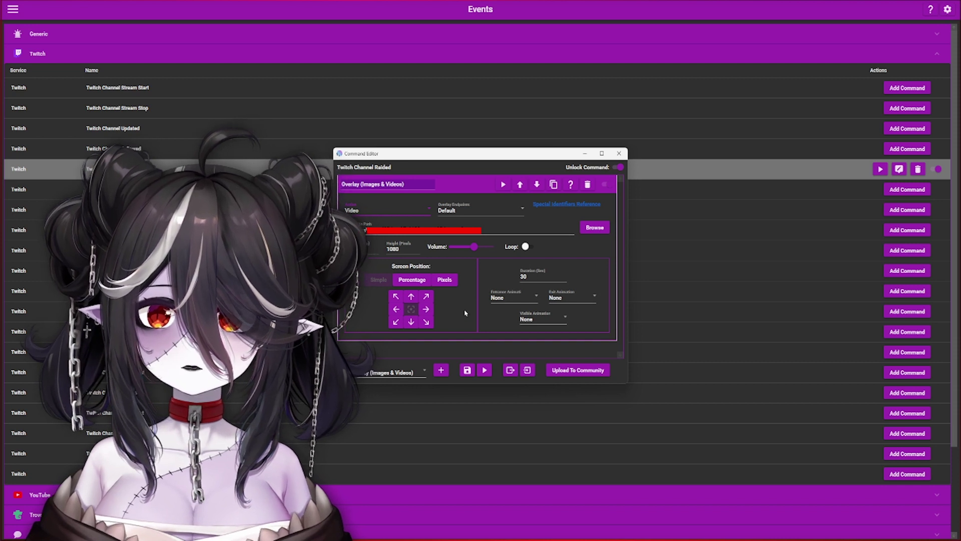
left_click(442, 282)
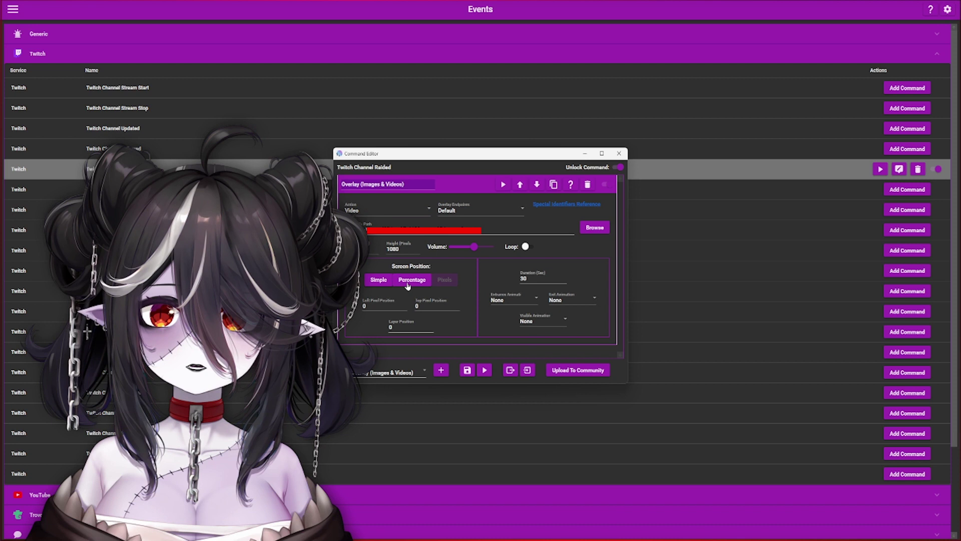
left_click(408, 280)
left_click(379, 279)
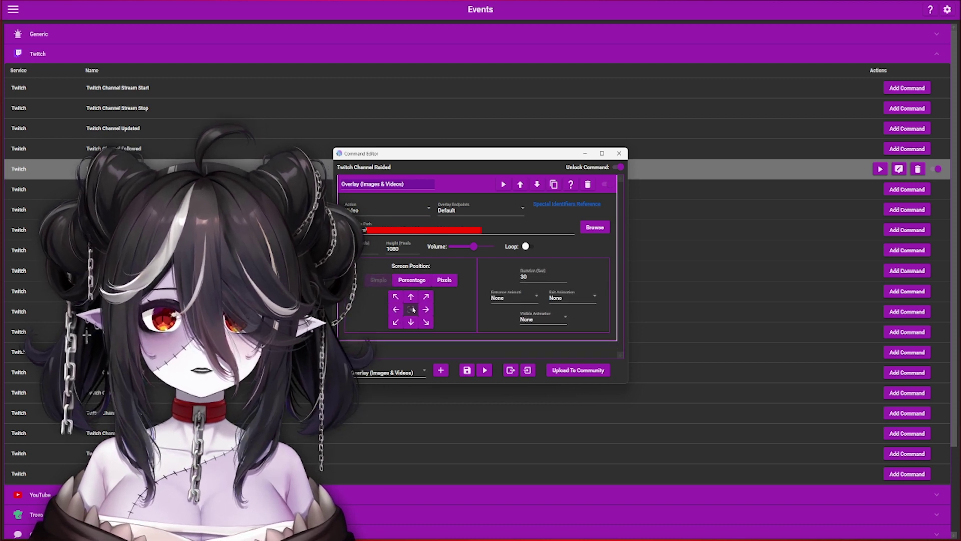
left_click(526, 298)
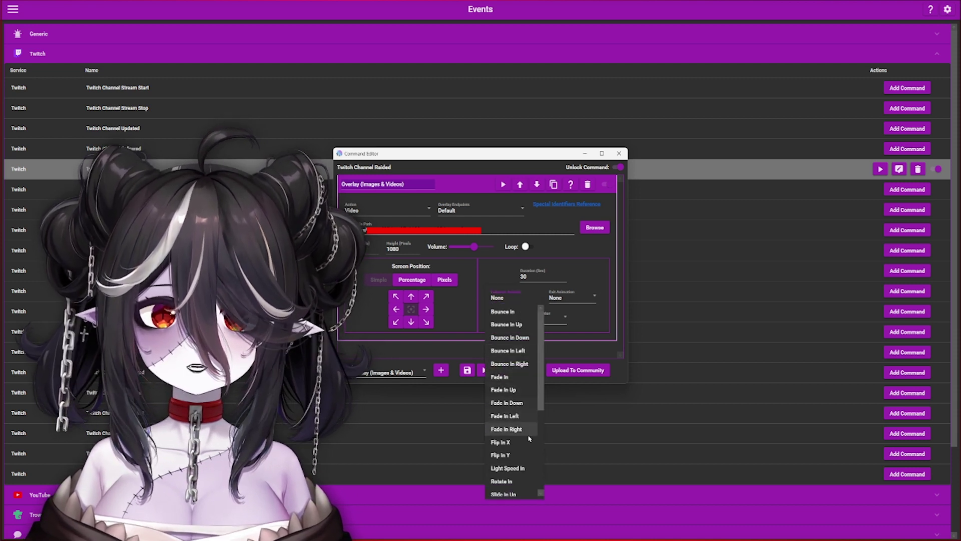
Leave the entrance animation at None and copy the Default overlay endpoint address
left_click(496, 283)
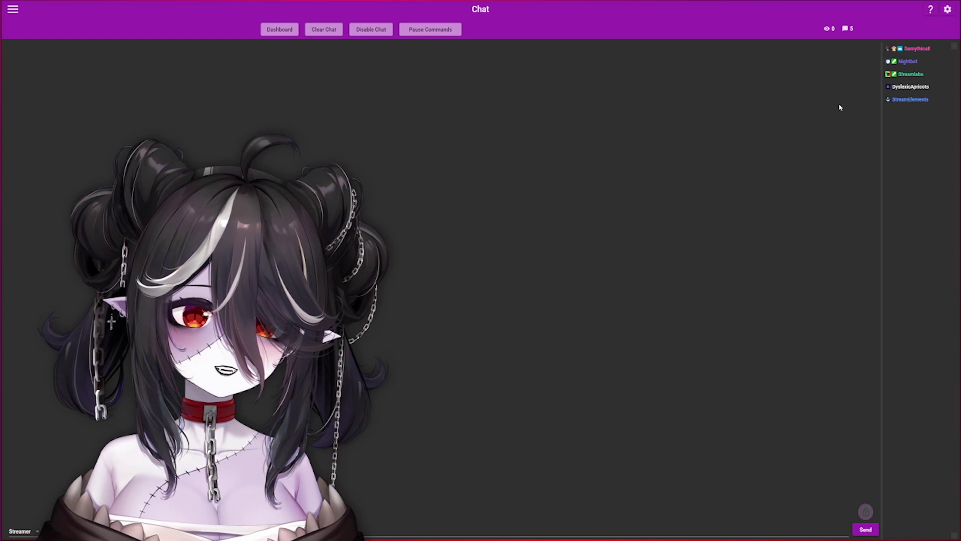
left_click(948, 10)
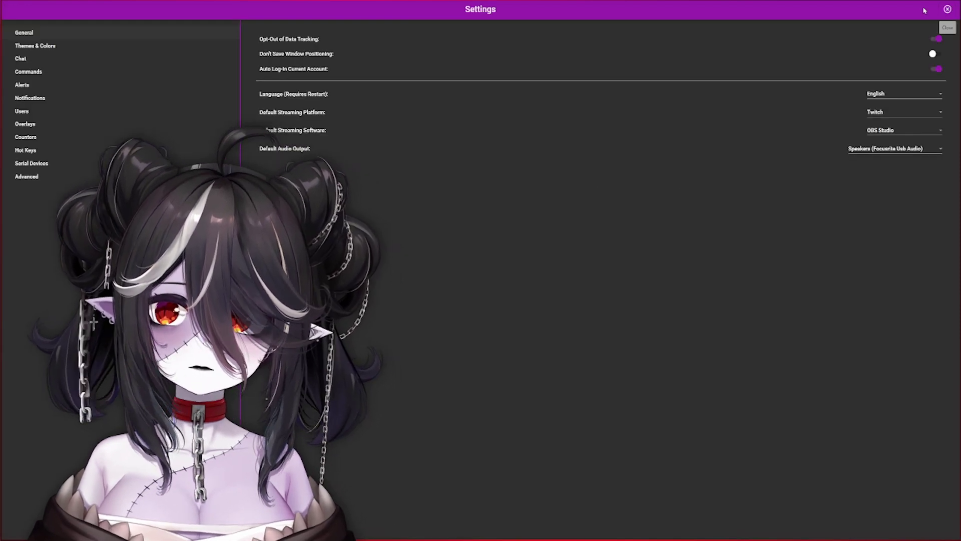
left_click(92, 126)
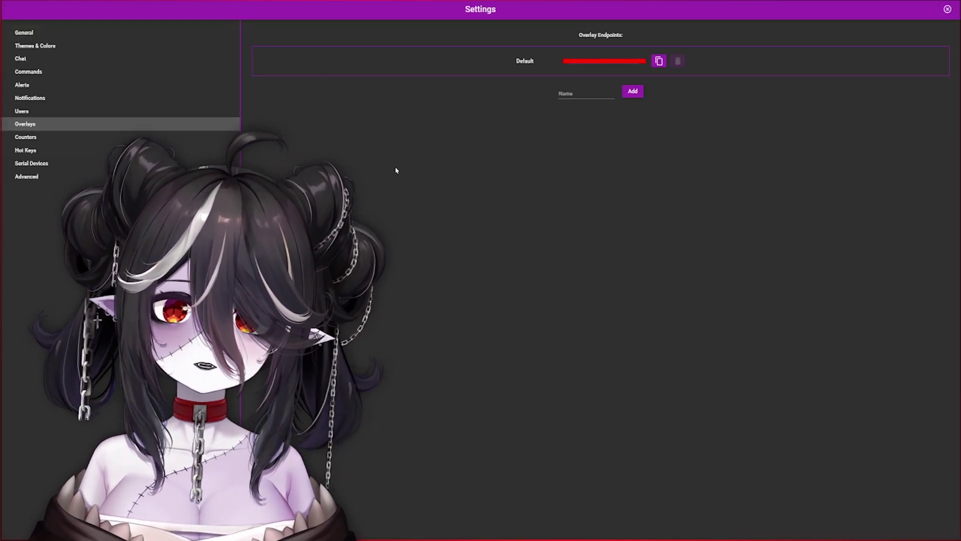
left_click(659, 62)
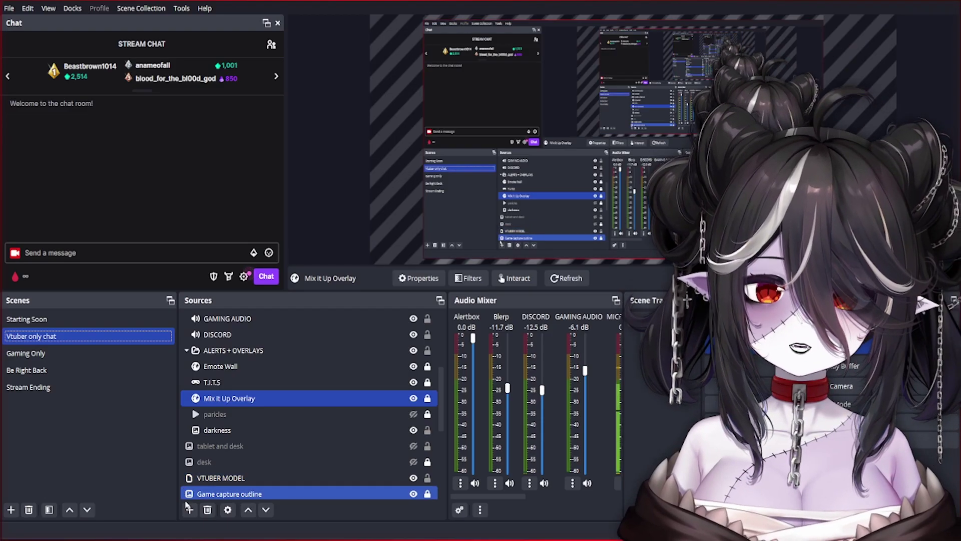
Add an OBS browser source 'Mix it Up Overlay' with the overlay URL at 1920×1080
left_click(189, 509)
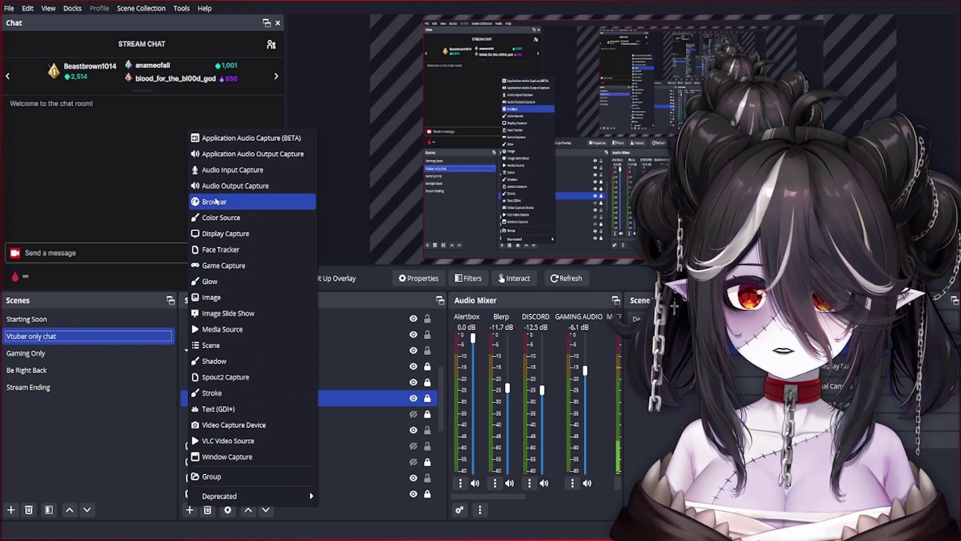
left_click(214, 201)
type("mix it")
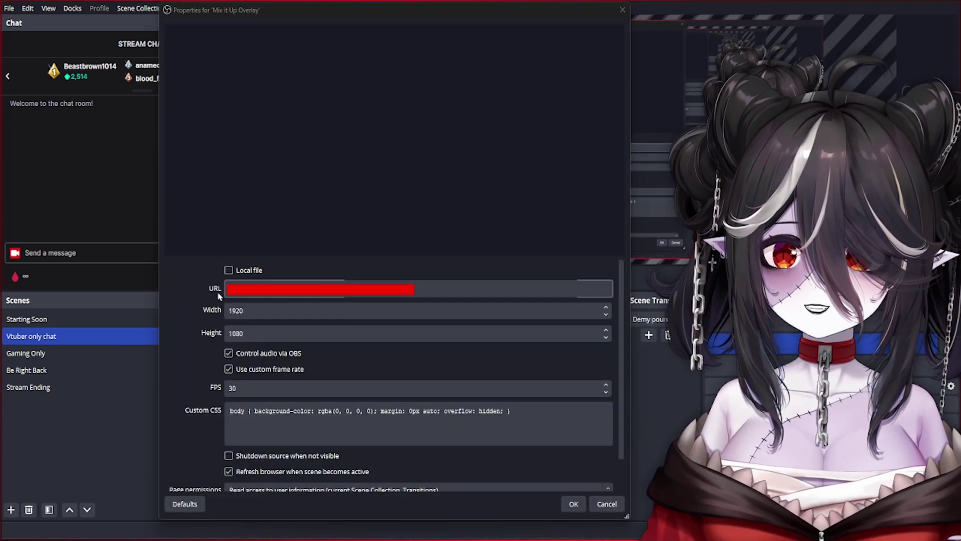
left_click(573, 503)
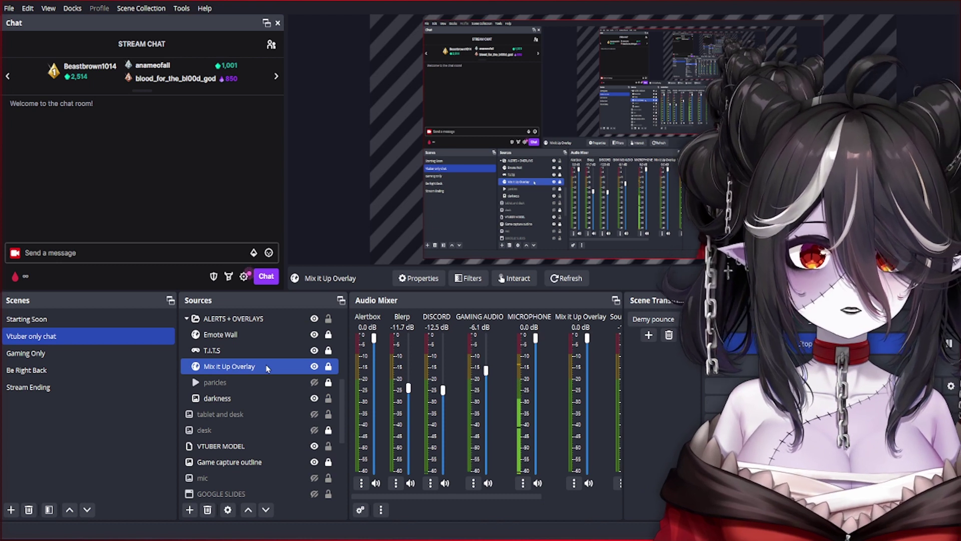
Review the Mix it Up Overlay source's Chroma Key filter, then its 1920×1080, 30 FPS properties
right_click(267, 368)
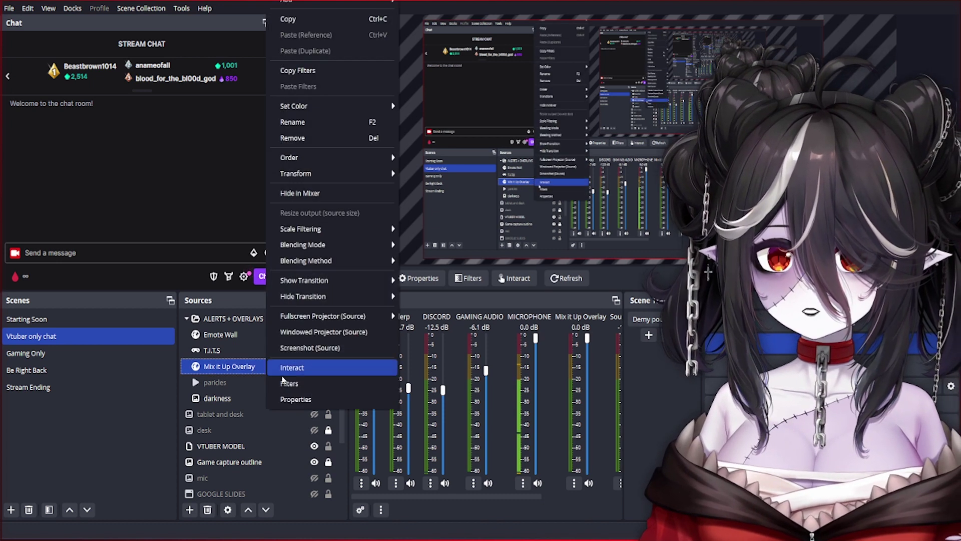
left_click(290, 383)
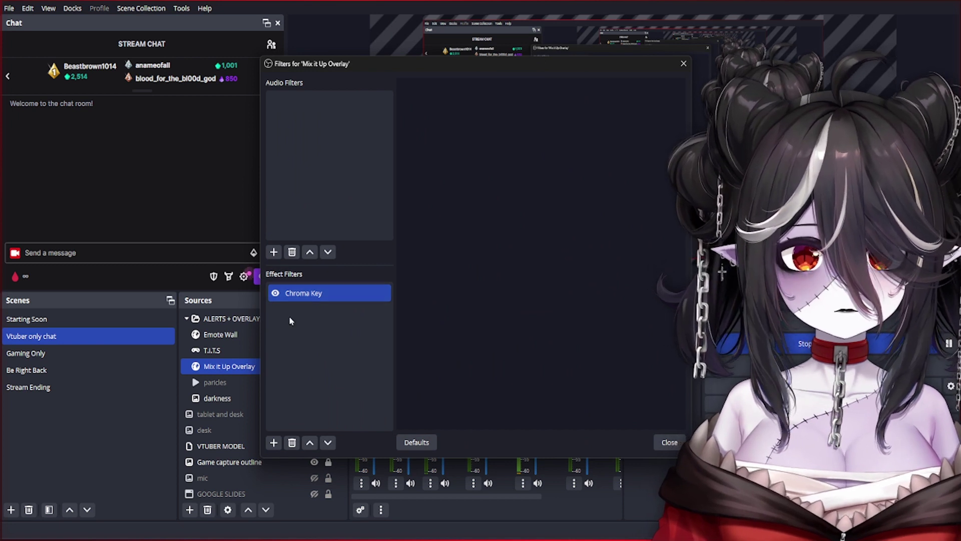
left_click(275, 444)
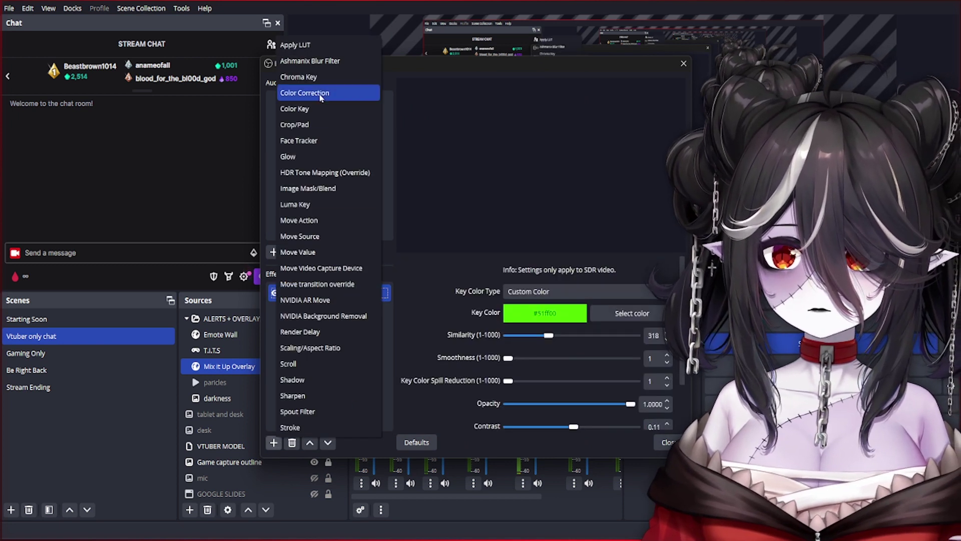
left_click(412, 92)
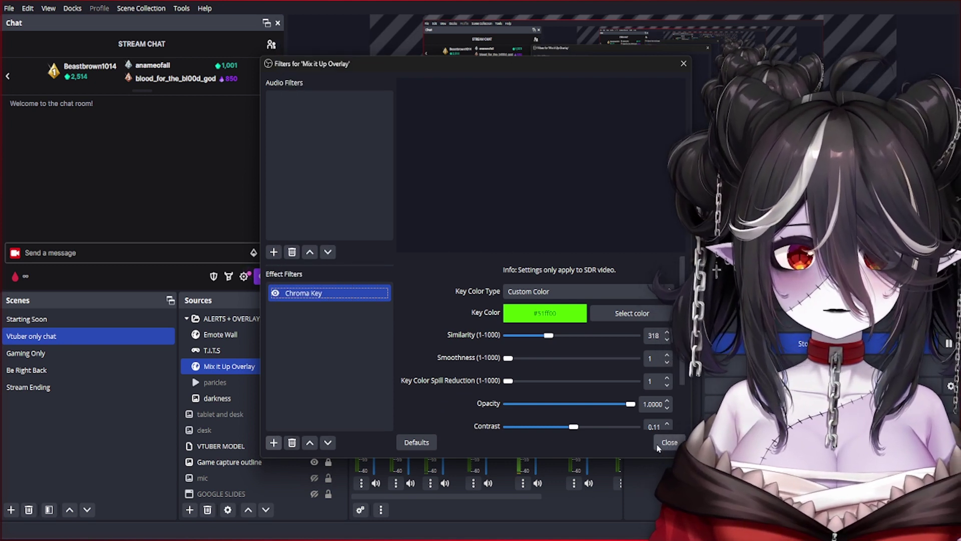
left_click(659, 445)
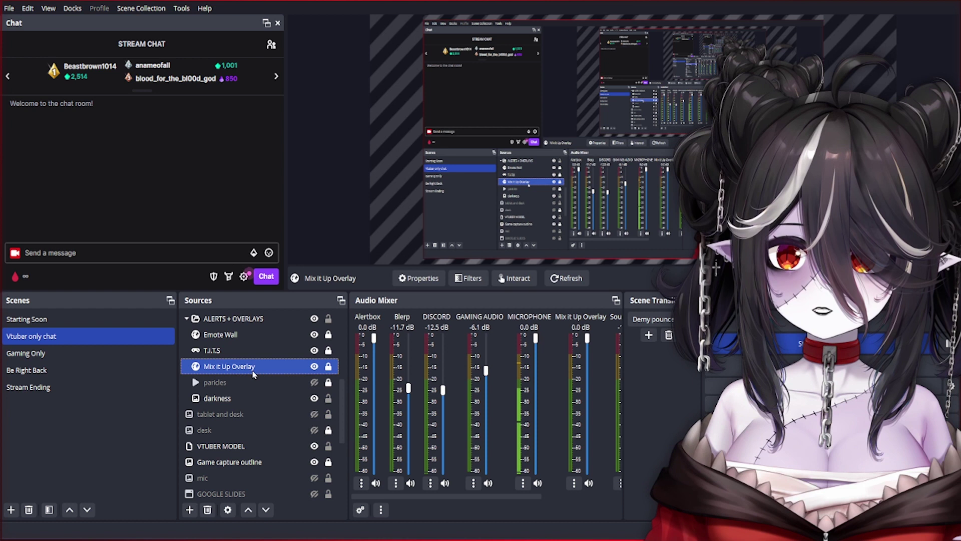
double_click(252, 371)
scroll(363, 480, "down", 3)
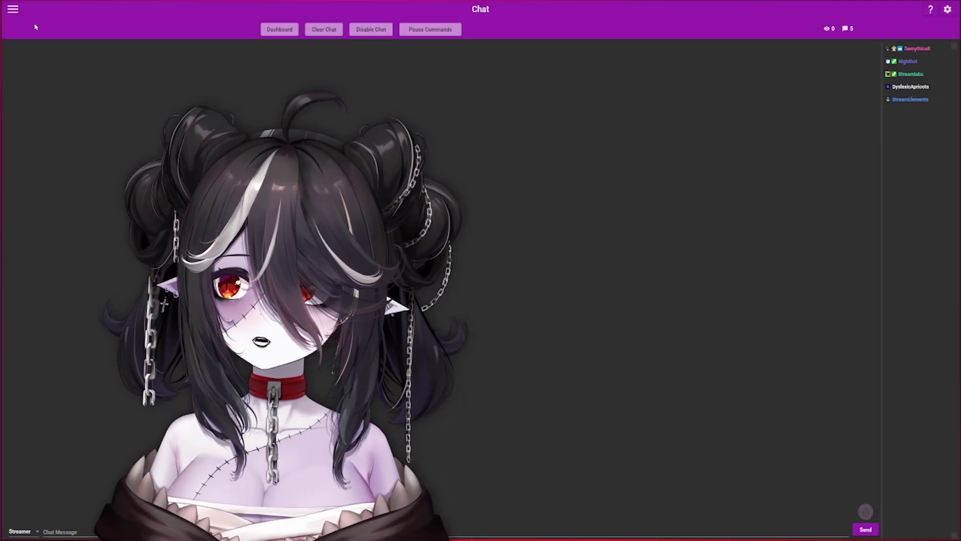
Return to Events and test-run the Twitch Channel Raided command to play the overlay video
left_click(12, 9)
left_click(42, 91)
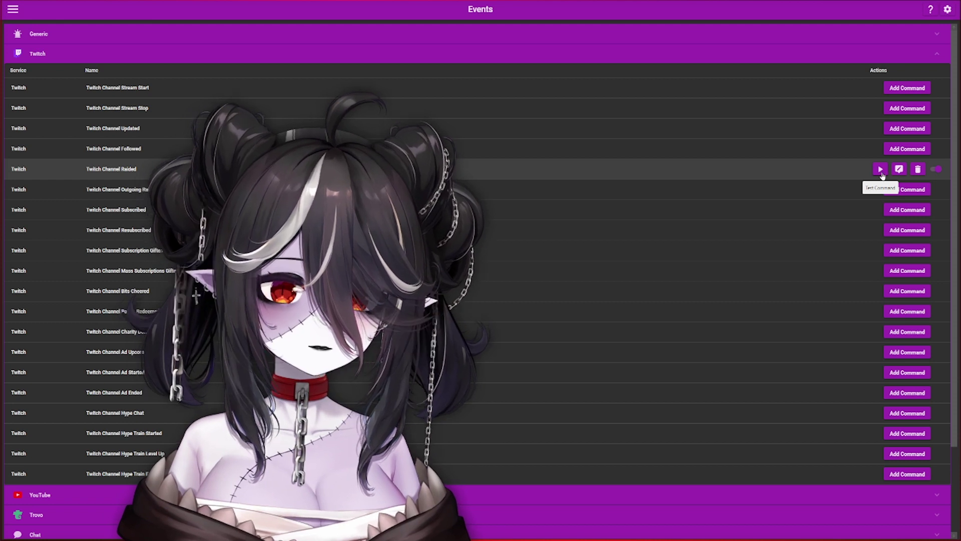
left_click(881, 170)
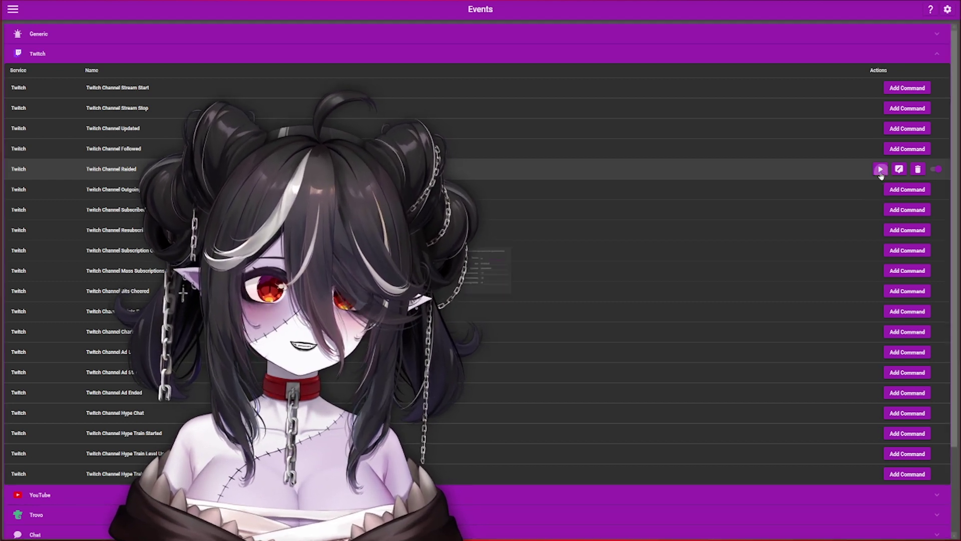